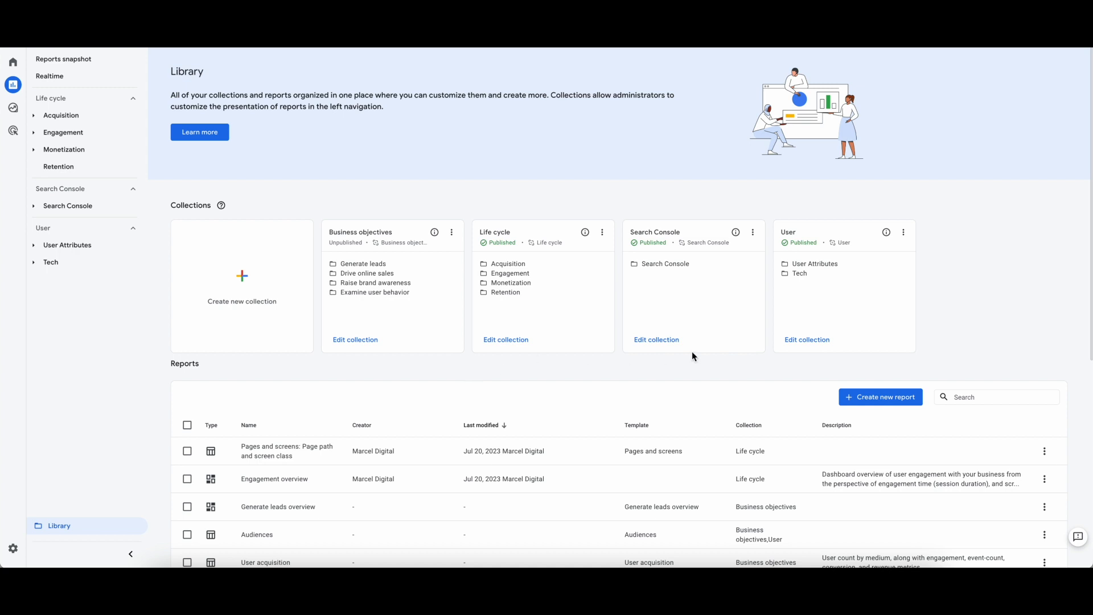
Create a new detail report from the Traffic acquisition template
left_click(851, 401)
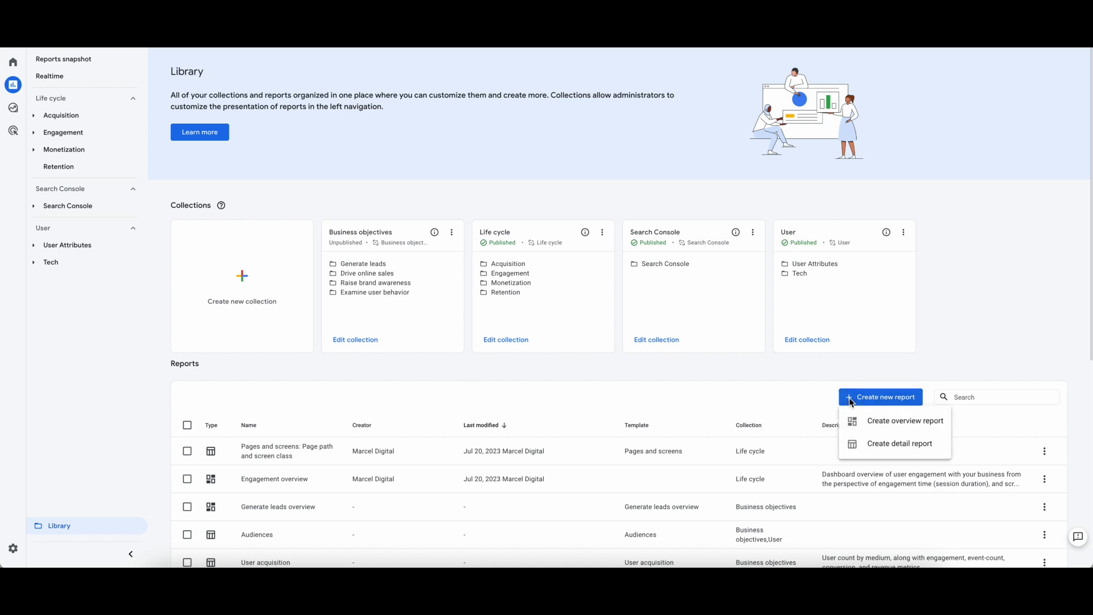
left_click(880, 450)
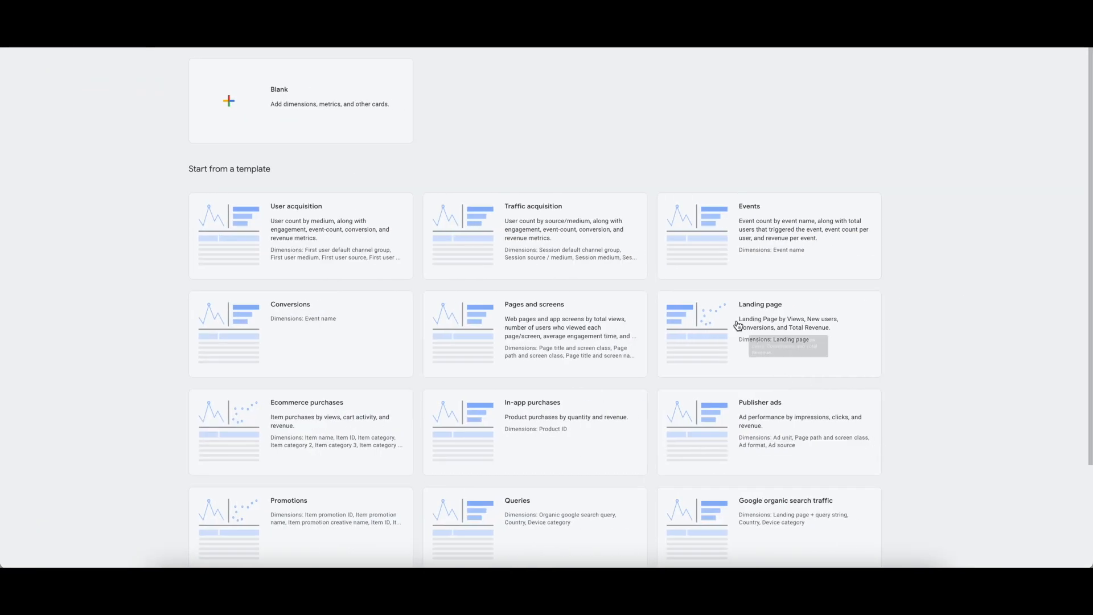
left_click(626, 216)
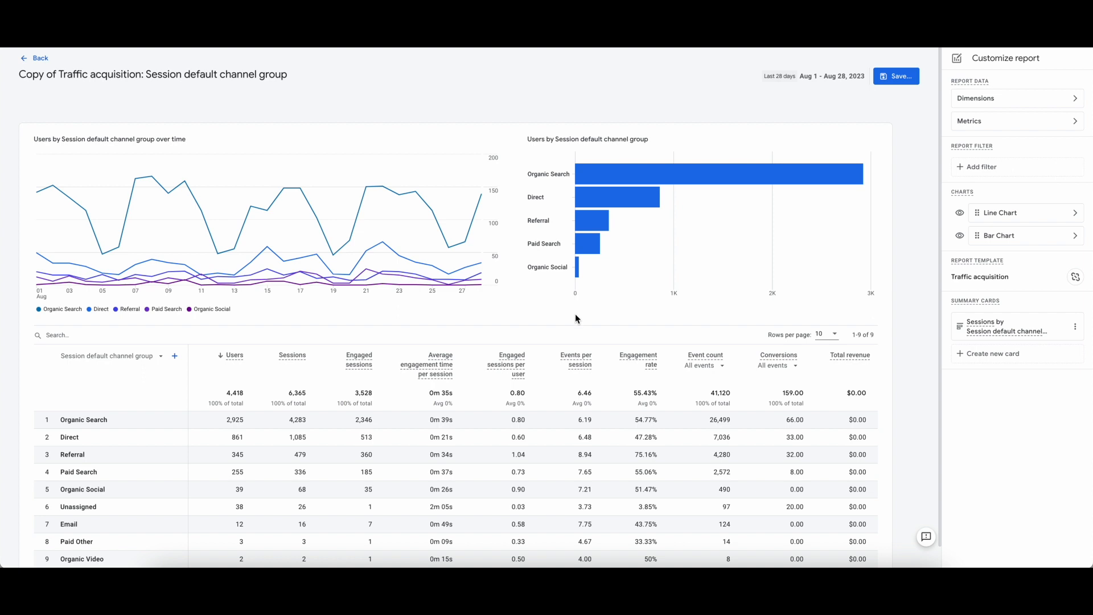
Remove the Total revenue and Events per session metrics from the report and apply the change
left_click(1075, 123)
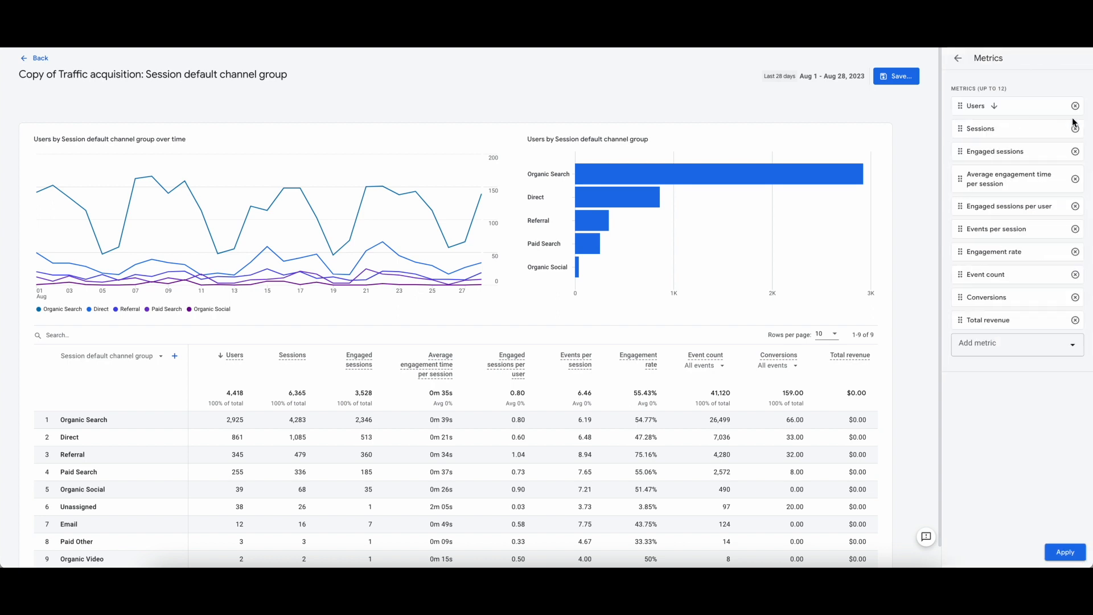
left_click(1076, 320)
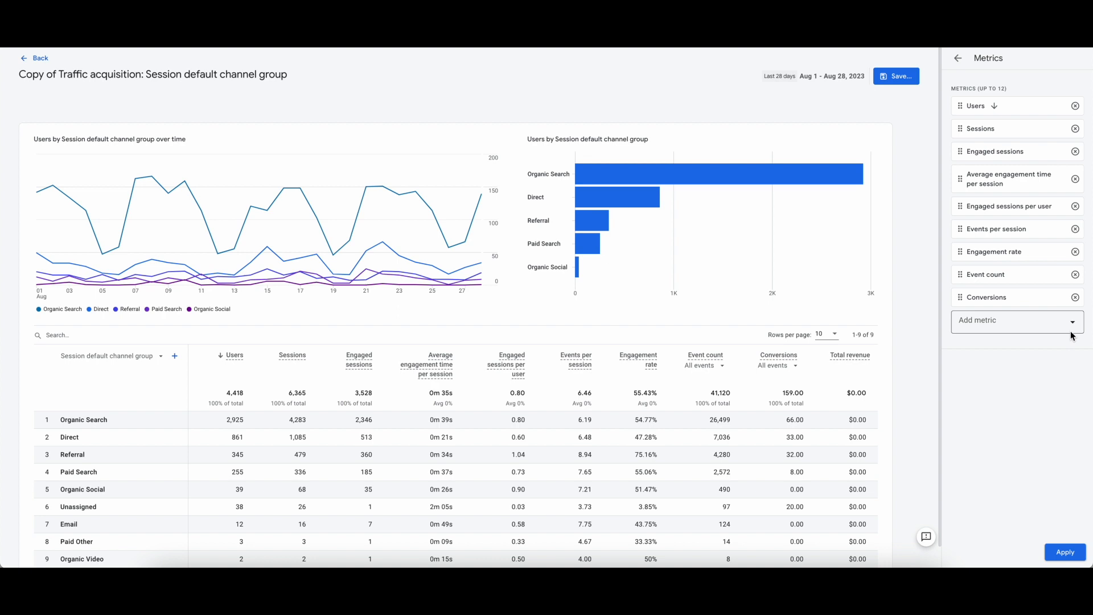
left_click(1075, 230)
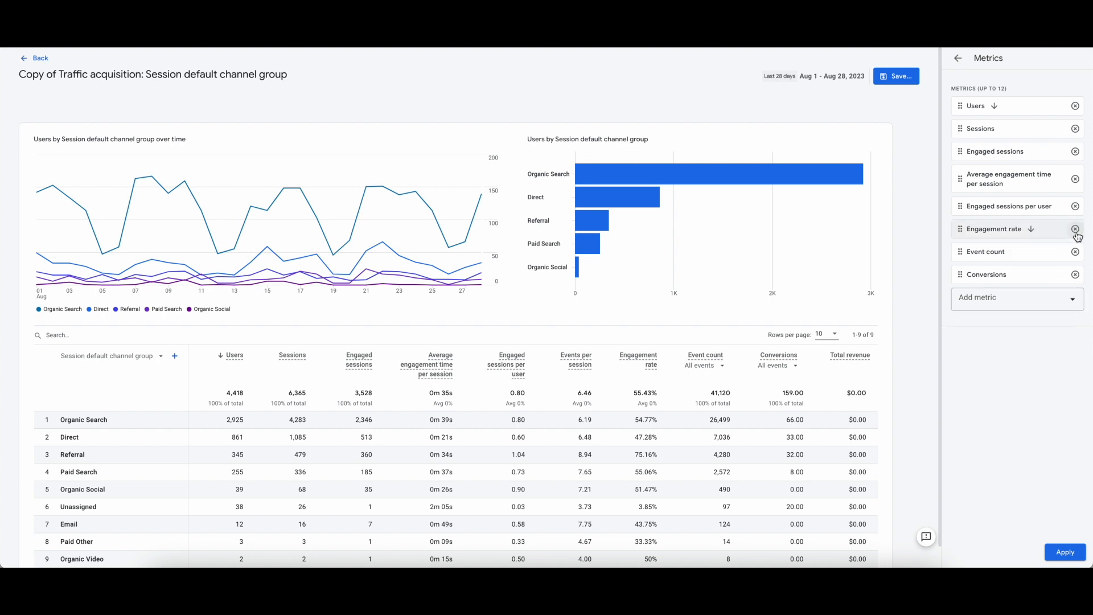
left_click(1066, 554)
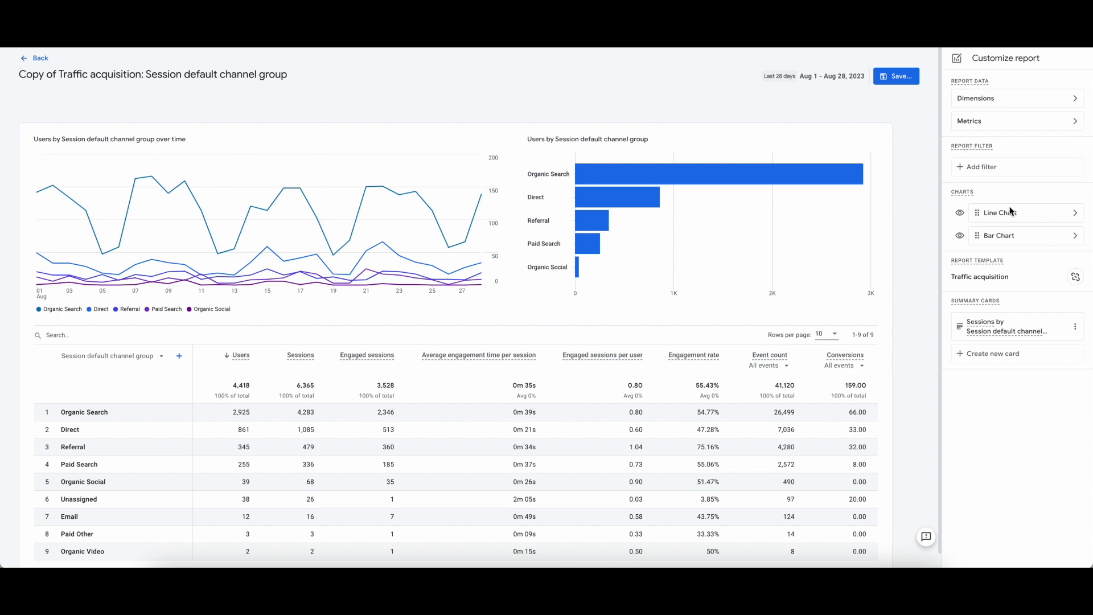
Add a report filter where Session default channel group exactly matches Organic Search and apply it
left_click(1037, 170)
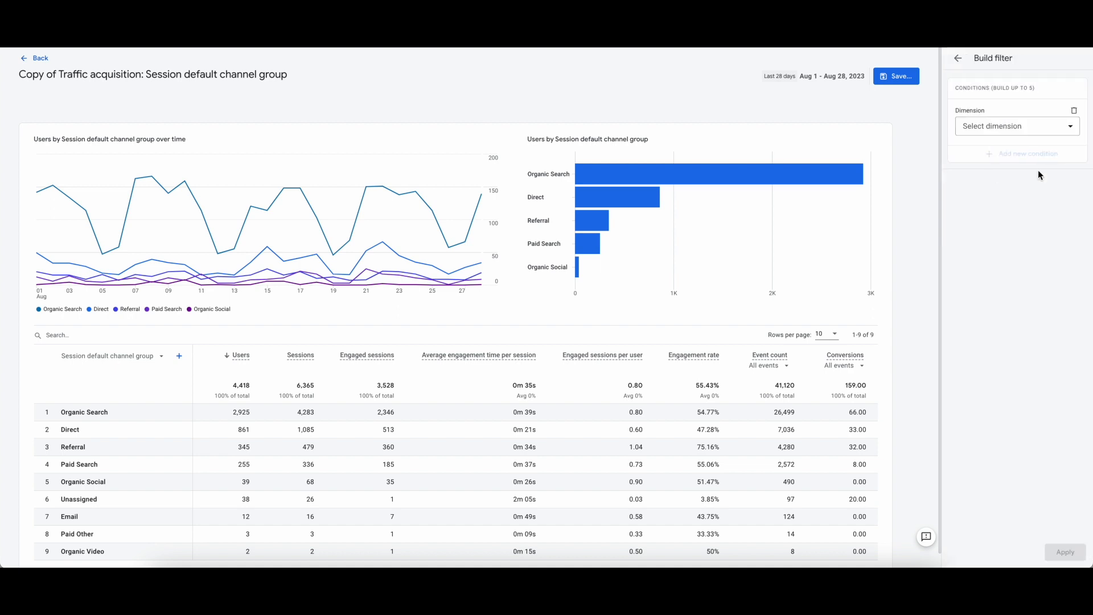
left_click(1009, 124)
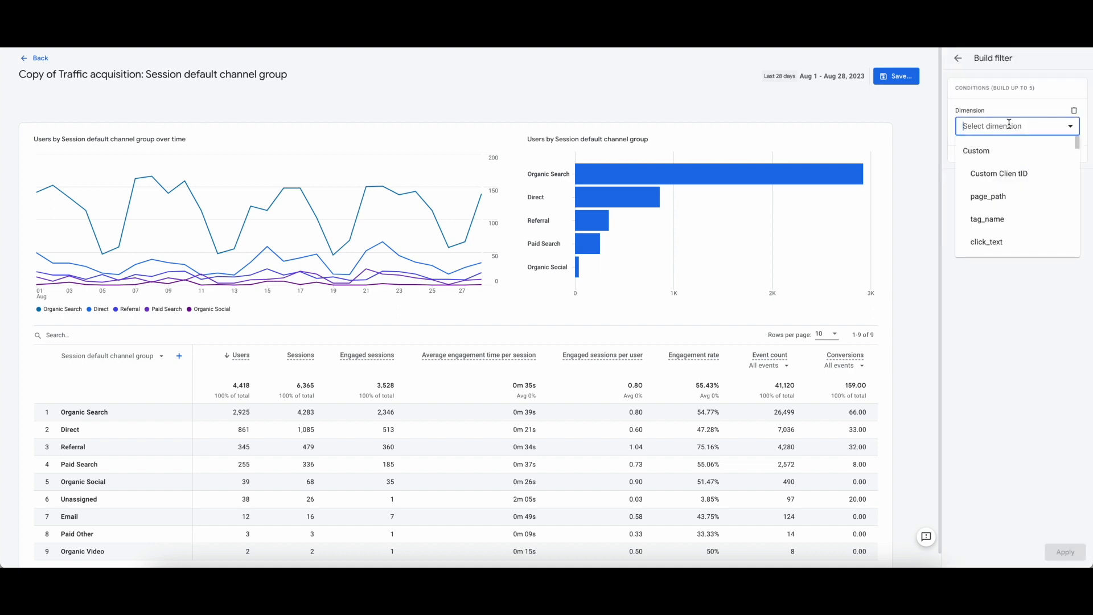
type("chan")
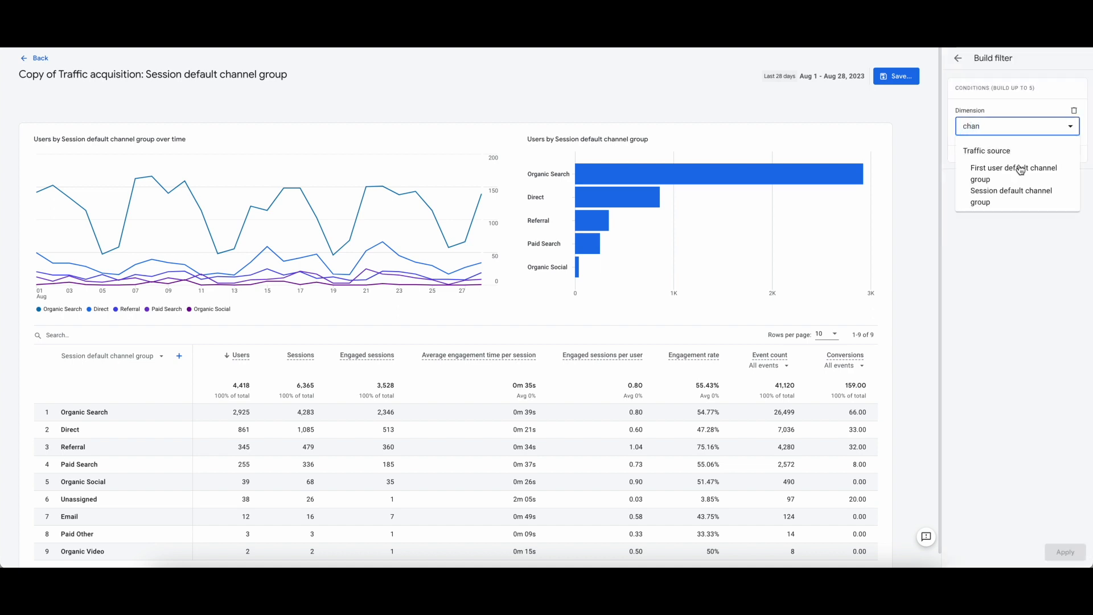
left_click(1023, 204)
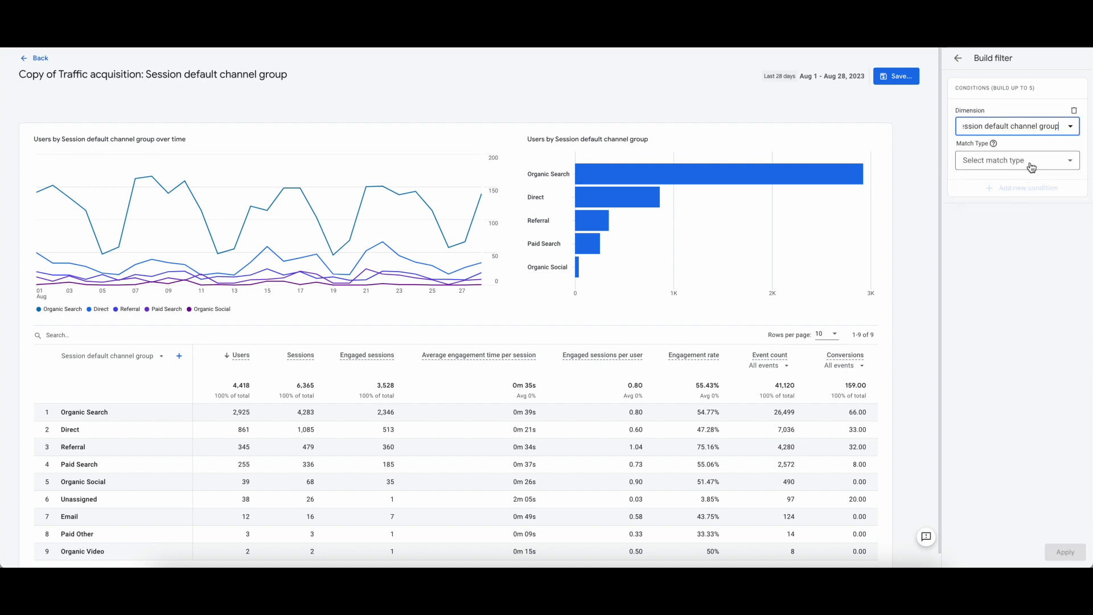
left_click(1030, 164)
left_click(1029, 186)
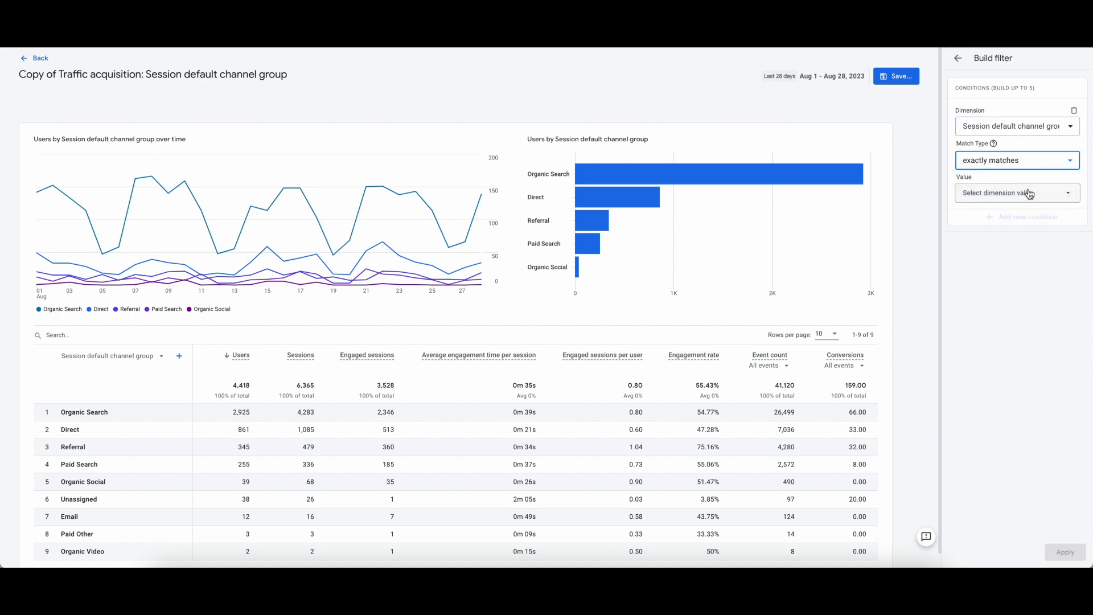
left_click(1030, 194)
left_click(1013, 239)
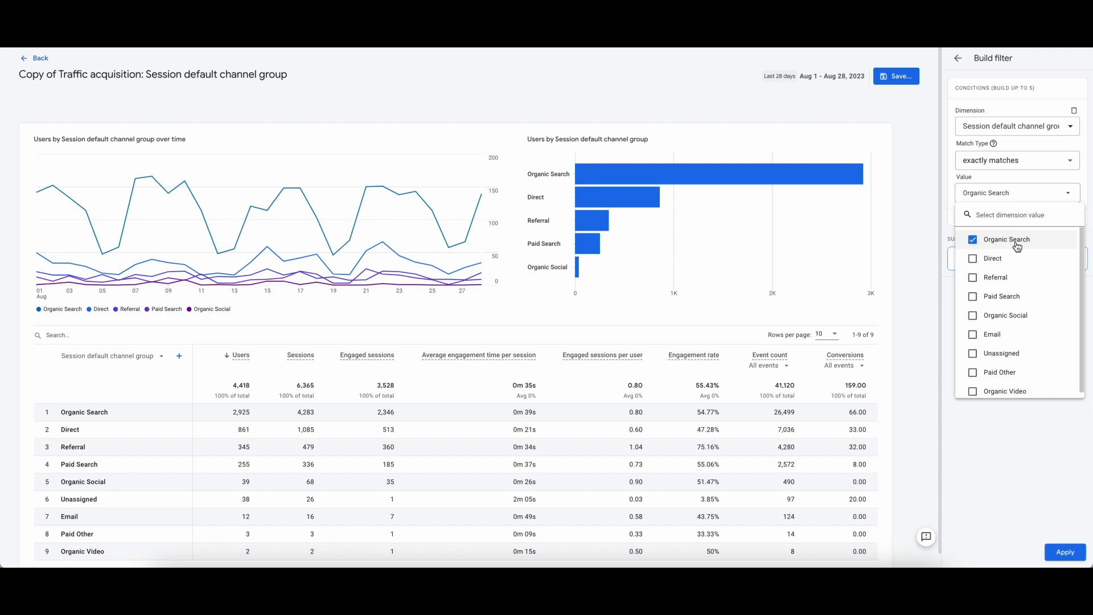
left_click(1034, 408)
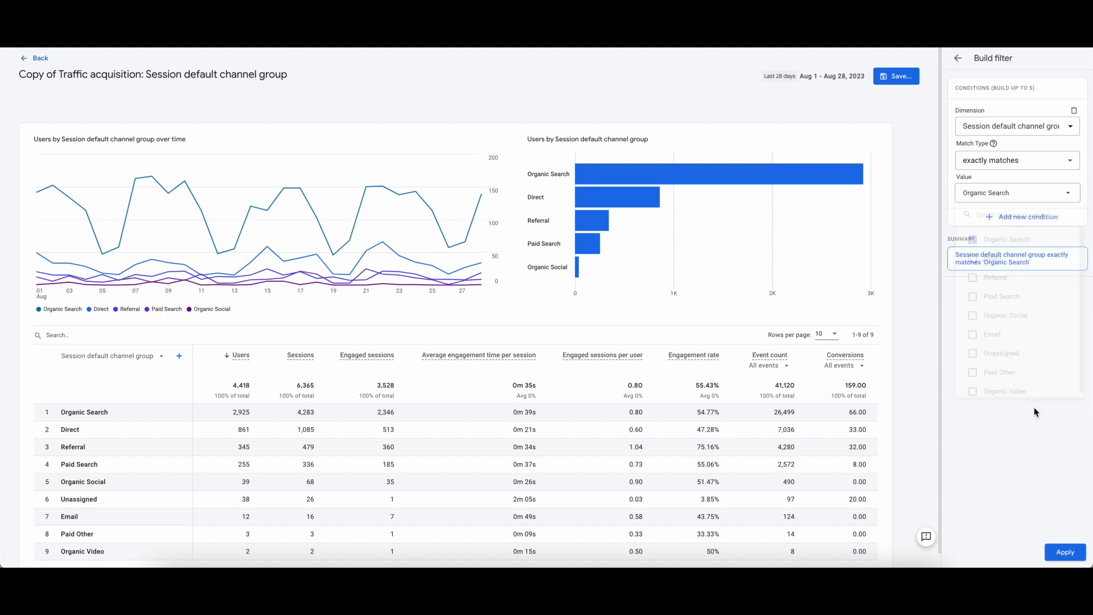
left_click(1064, 553)
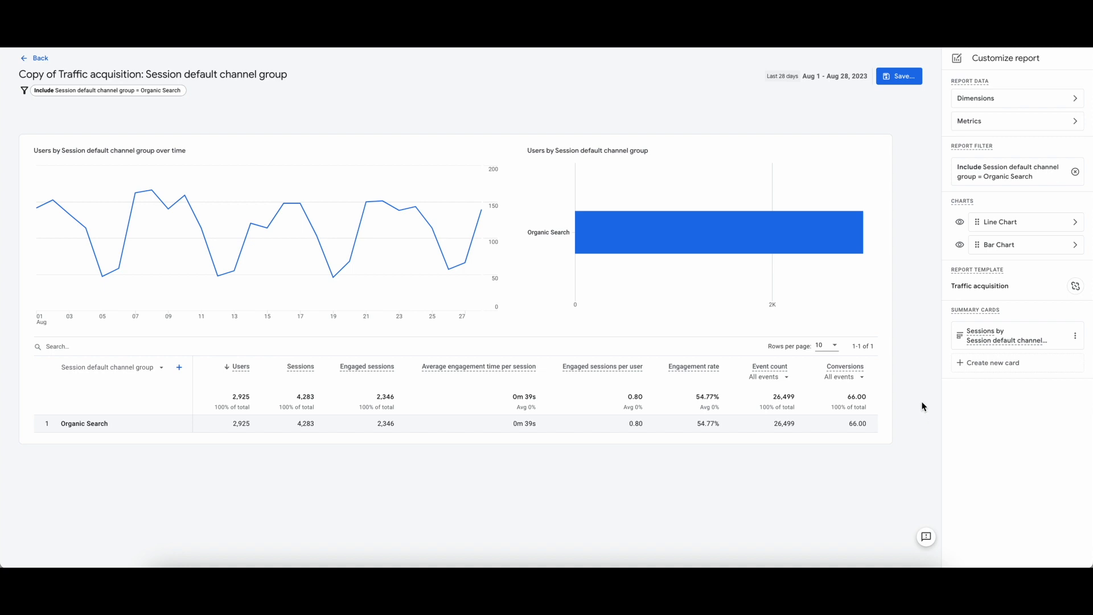
Save the report as "Organic Search: Traffic Acquisition" and return to the Library
left_click(906, 78)
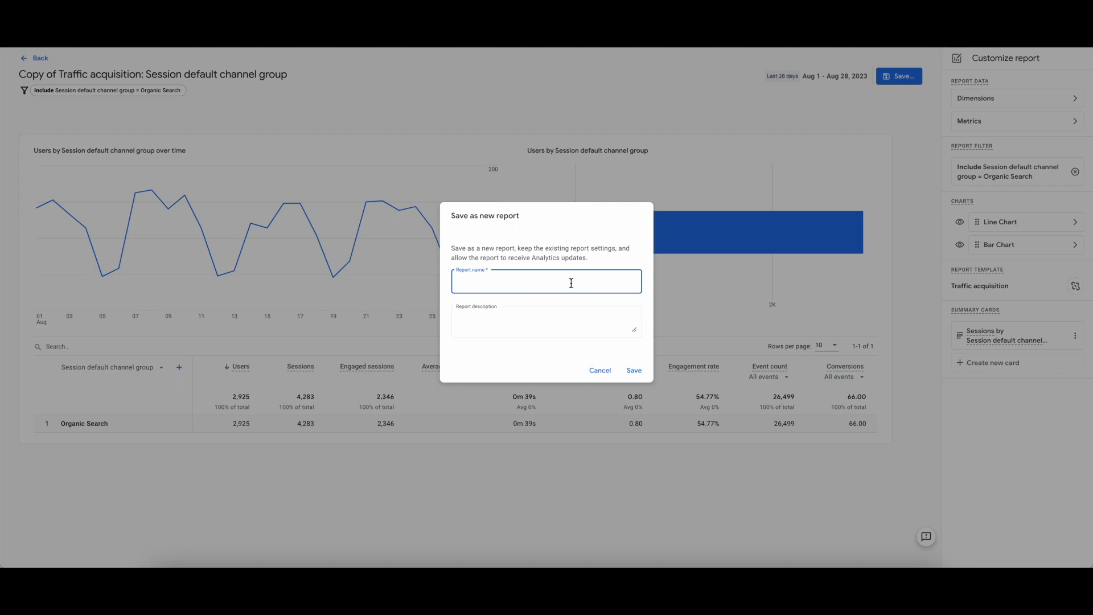
type("Organic Search: Traffic Acquisition")
left_click(636, 370)
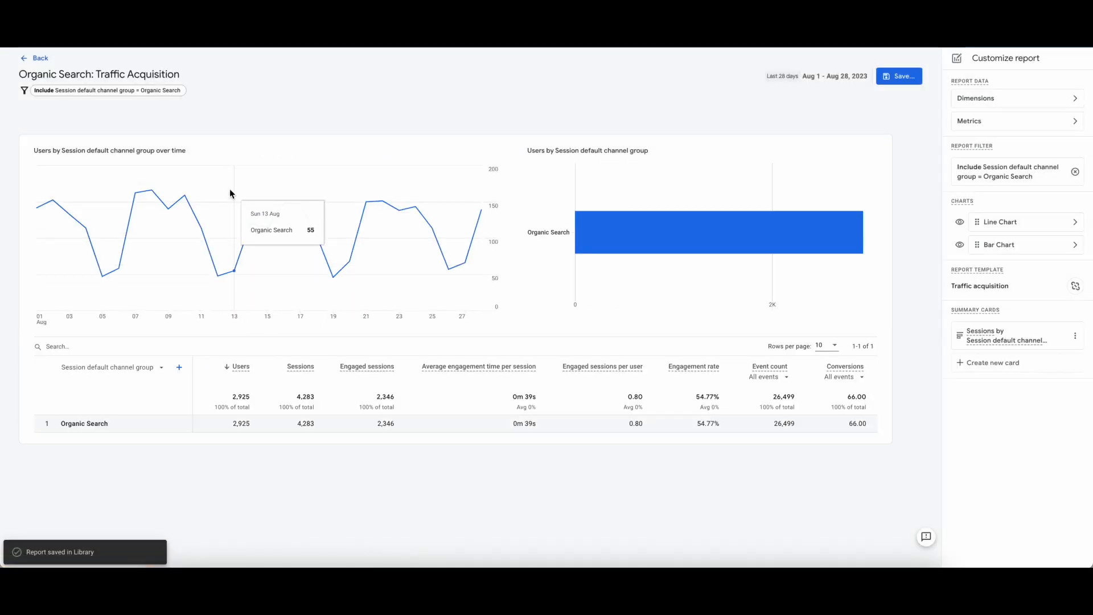
left_click(38, 58)
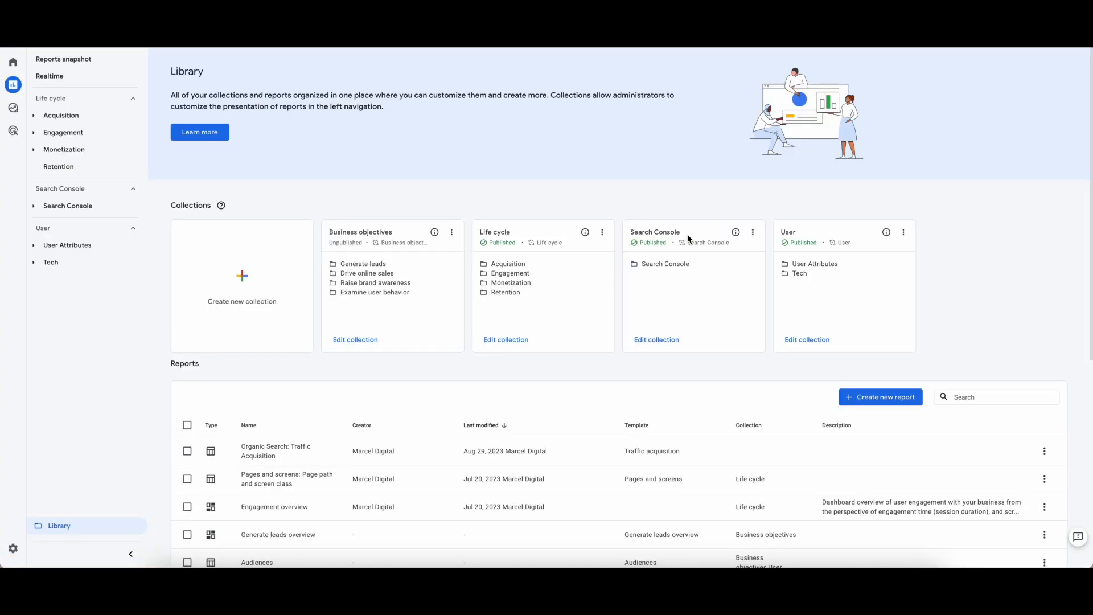
Create a blank collection and name it SEO
left_click(297, 332)
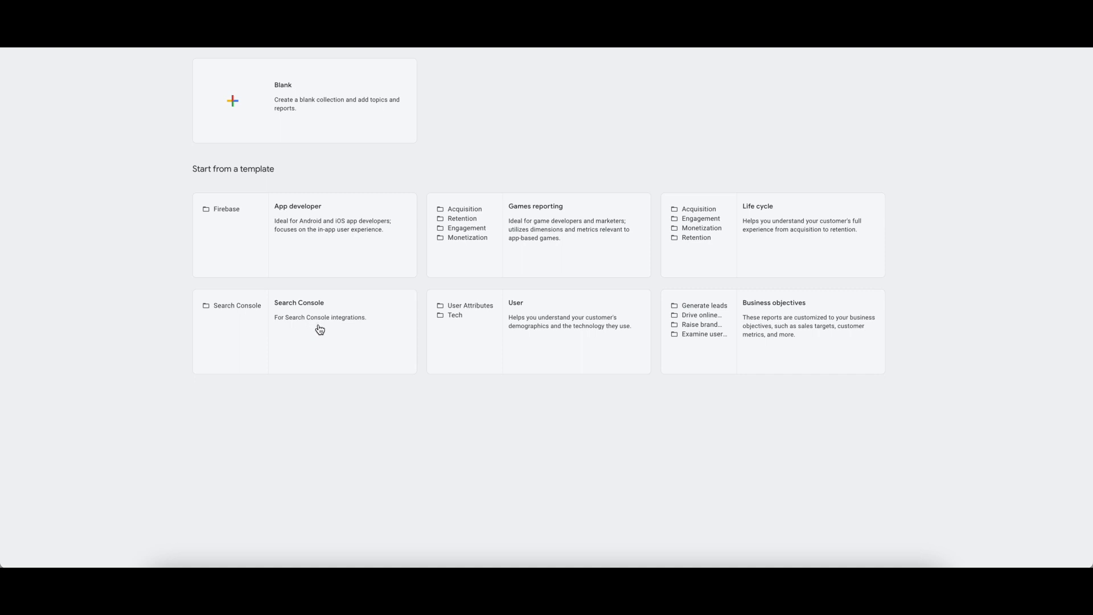
left_click(391, 130)
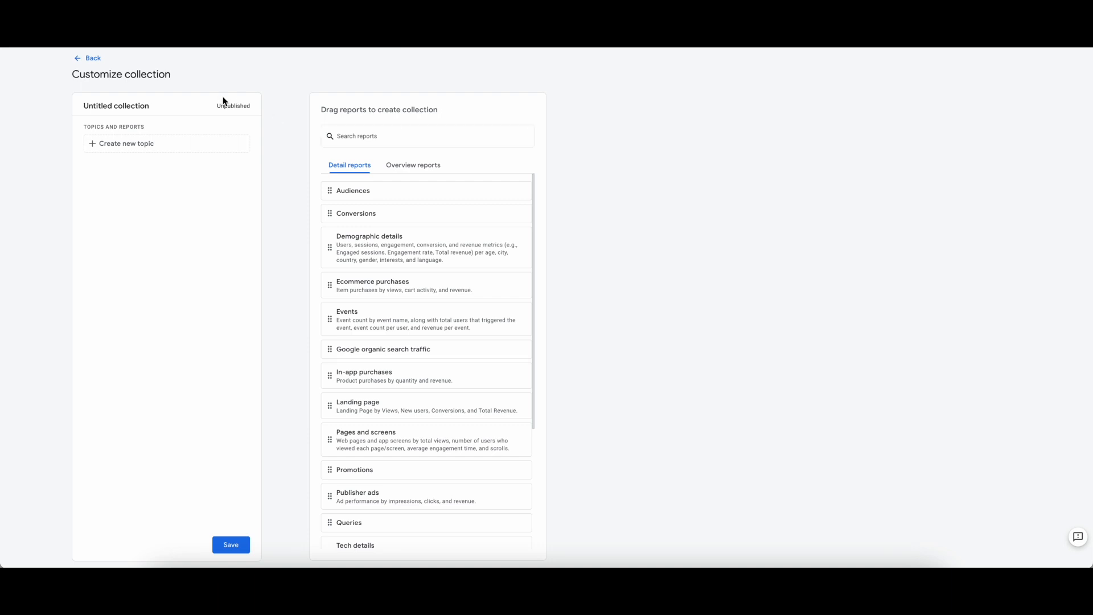
left_click(152, 107)
left_click_drag(152, 107, 46, 109)
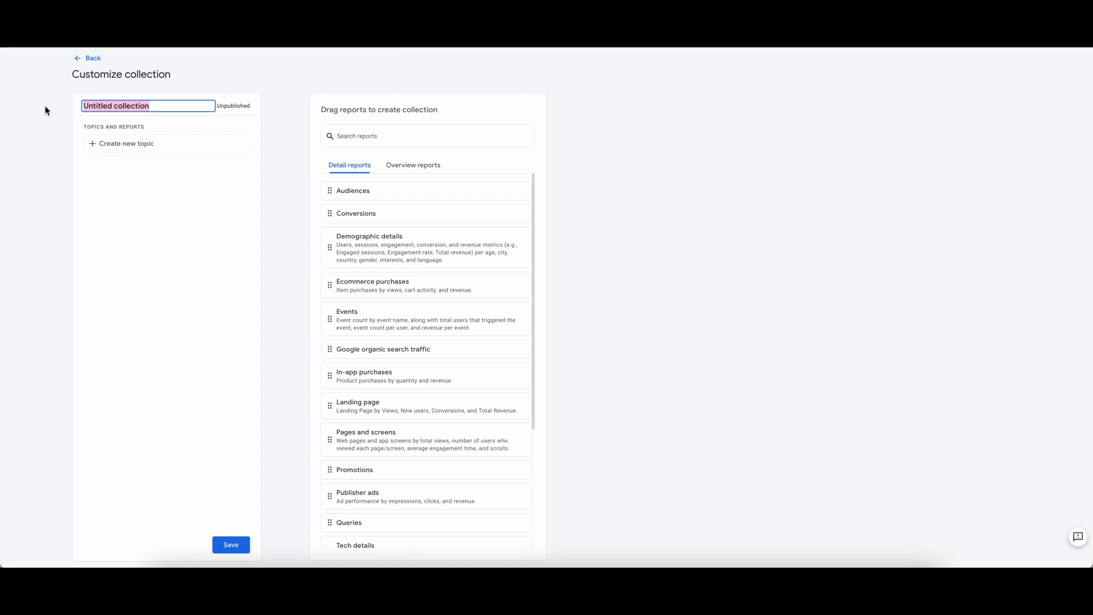
type("SEO")
Add a topic named "SEO Reports" to the SEO collection
left_click(146, 144)
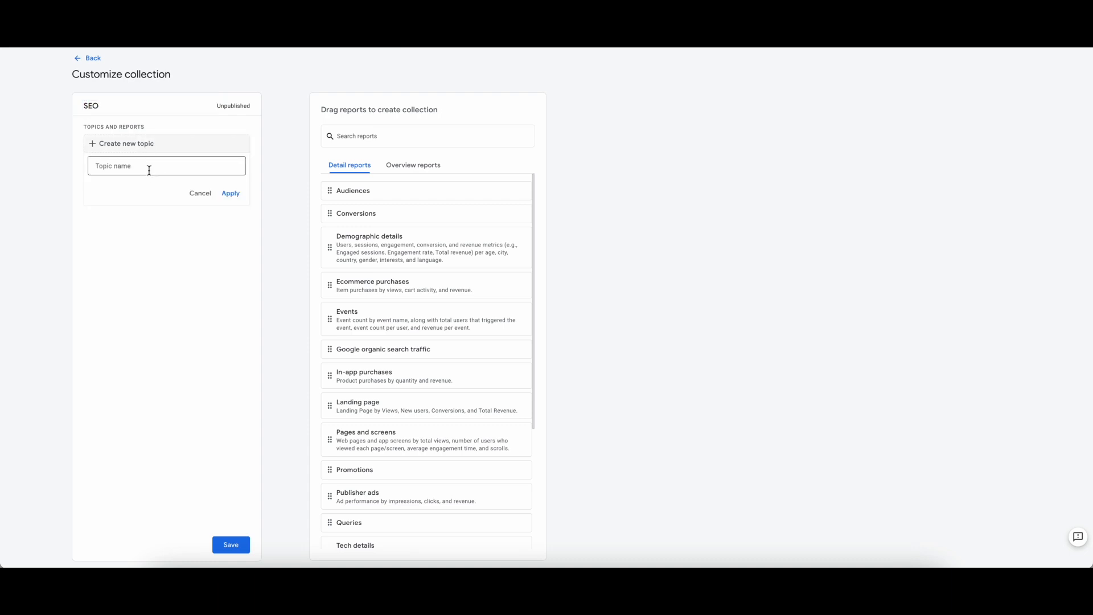
left_click(149, 167)
type("S")
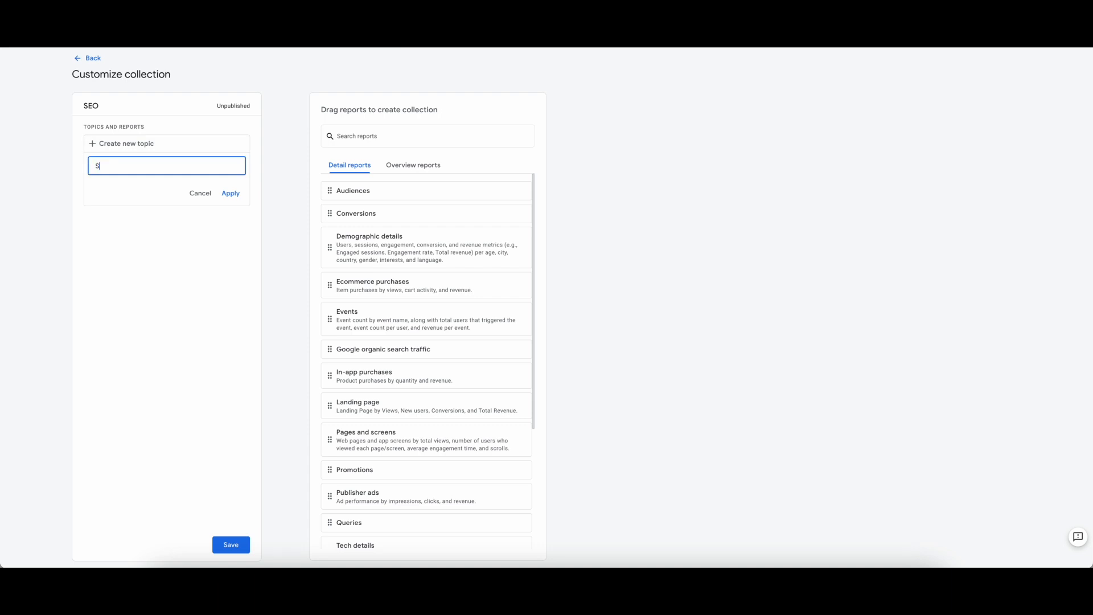
type("EO Reports")
left_click(237, 193)
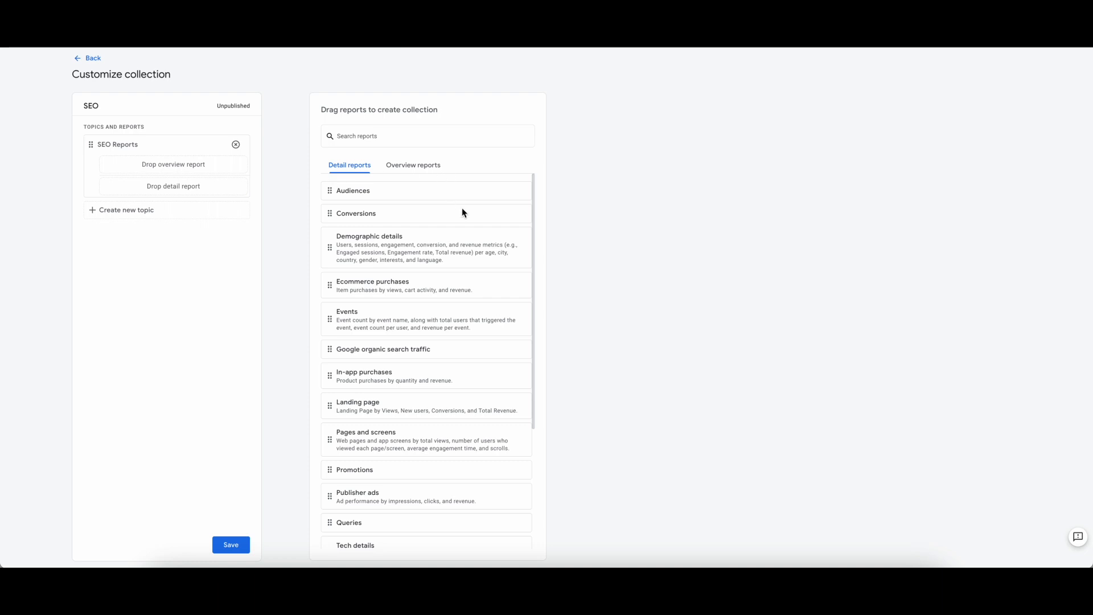
Add the Organic Search: Traffic Acquisition detail report and the Acquisition overview to the SEO Reports topic, and save the collection
scroll(463, 213, "down", 3)
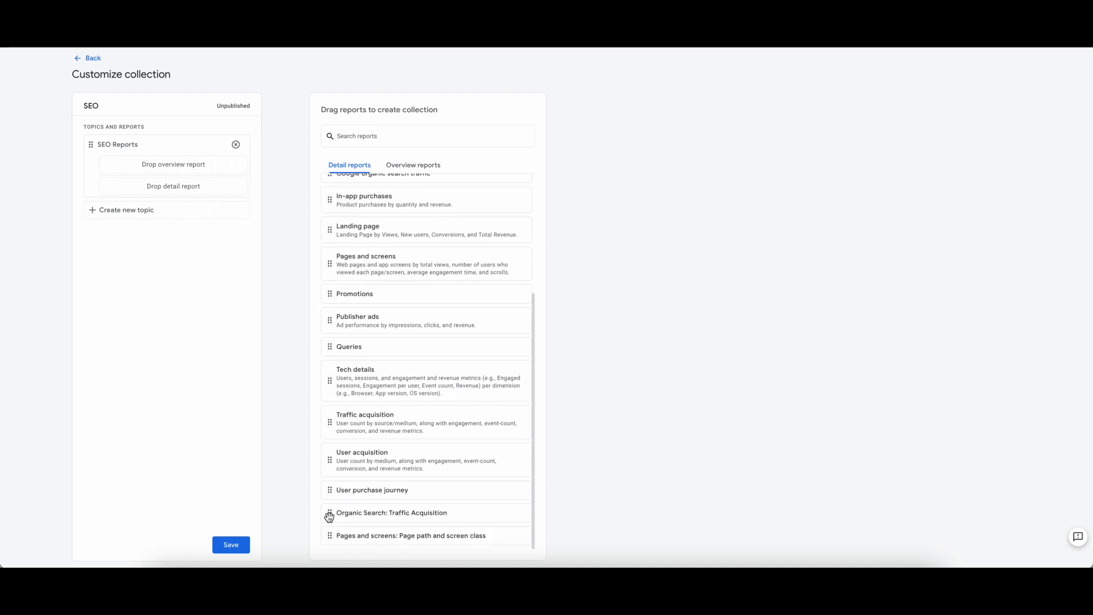
left_click_drag(329, 516, 114, 186)
left_click(431, 166)
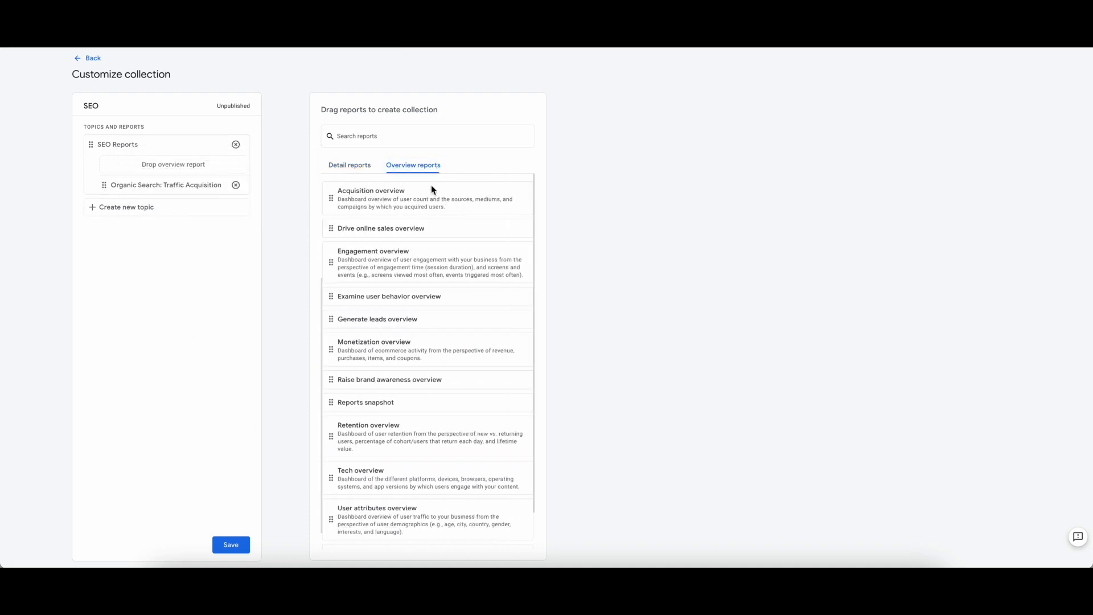
left_click_drag(330, 198, 185, 169)
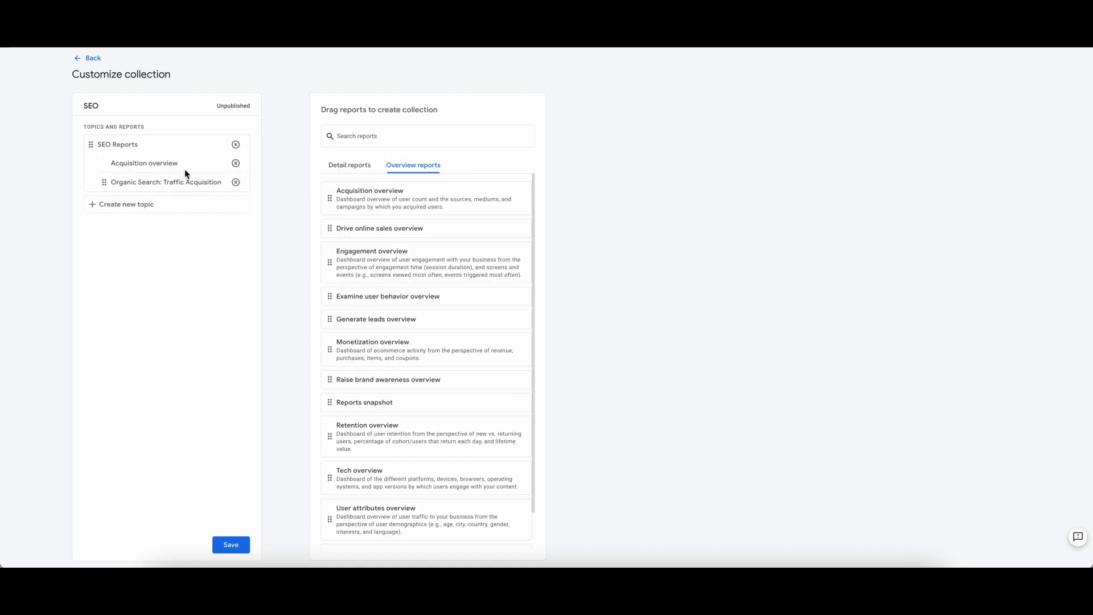
left_click(240, 550)
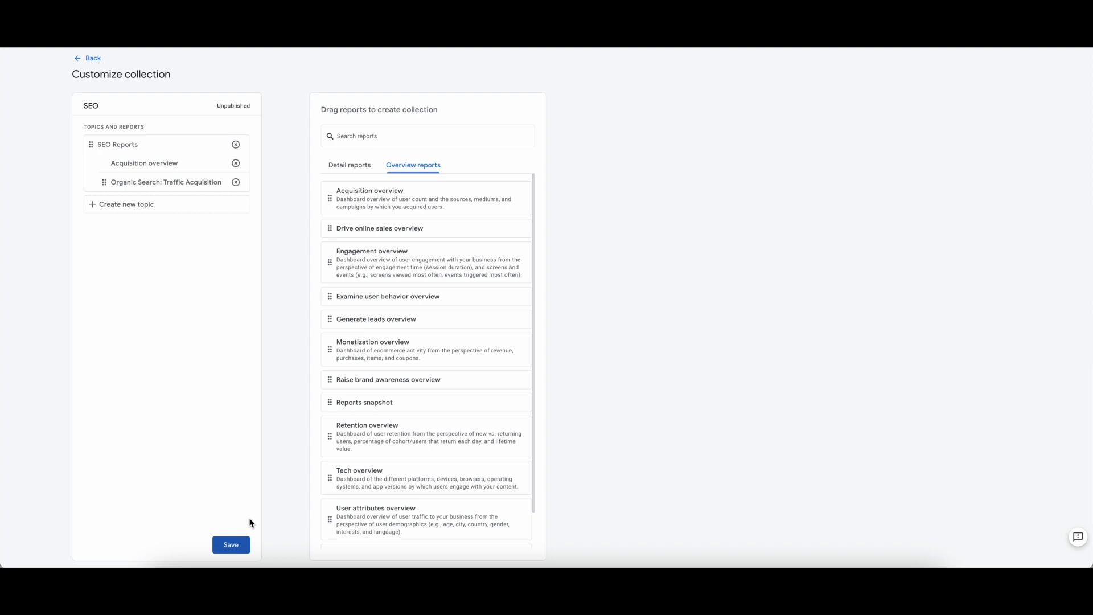
left_click(87, 59)
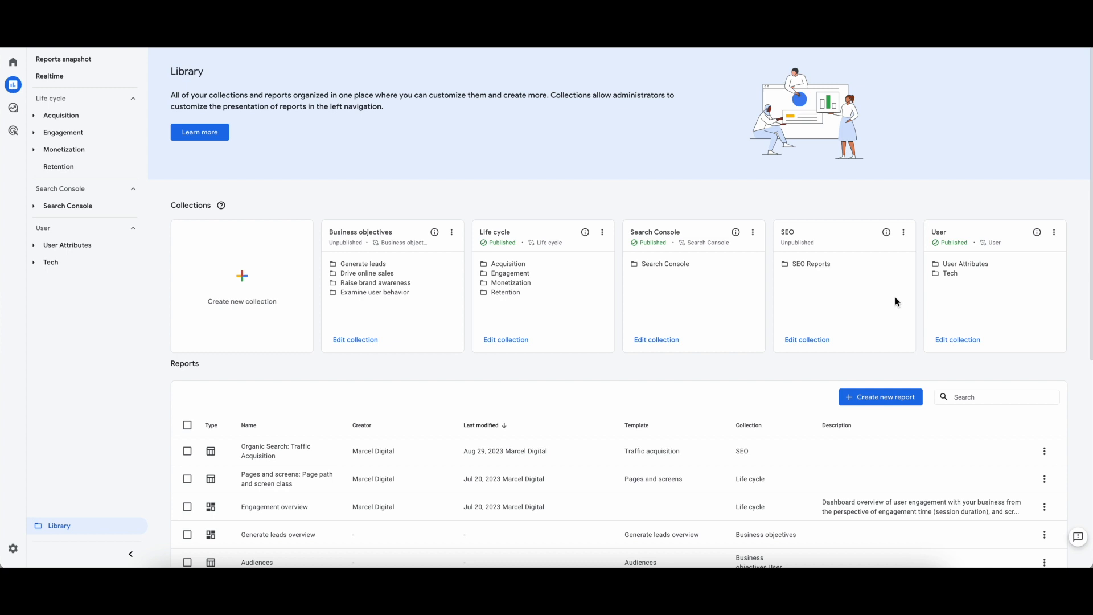
Publish the SEO collection and open its Organic Search: Traffic Acquisition report from the report navigation
left_click(904, 233)
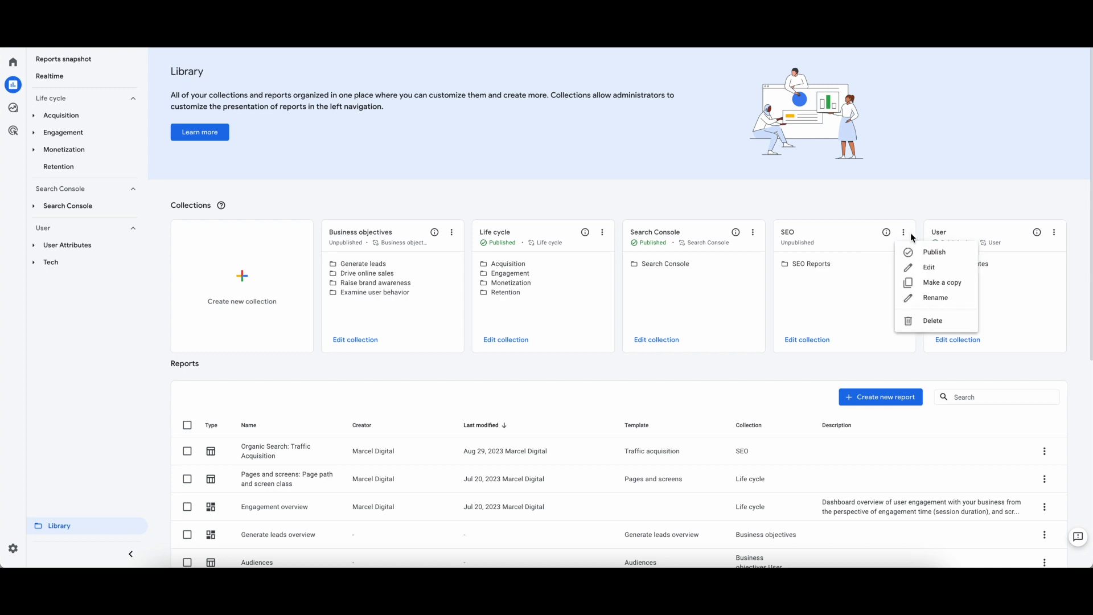
left_click(953, 257)
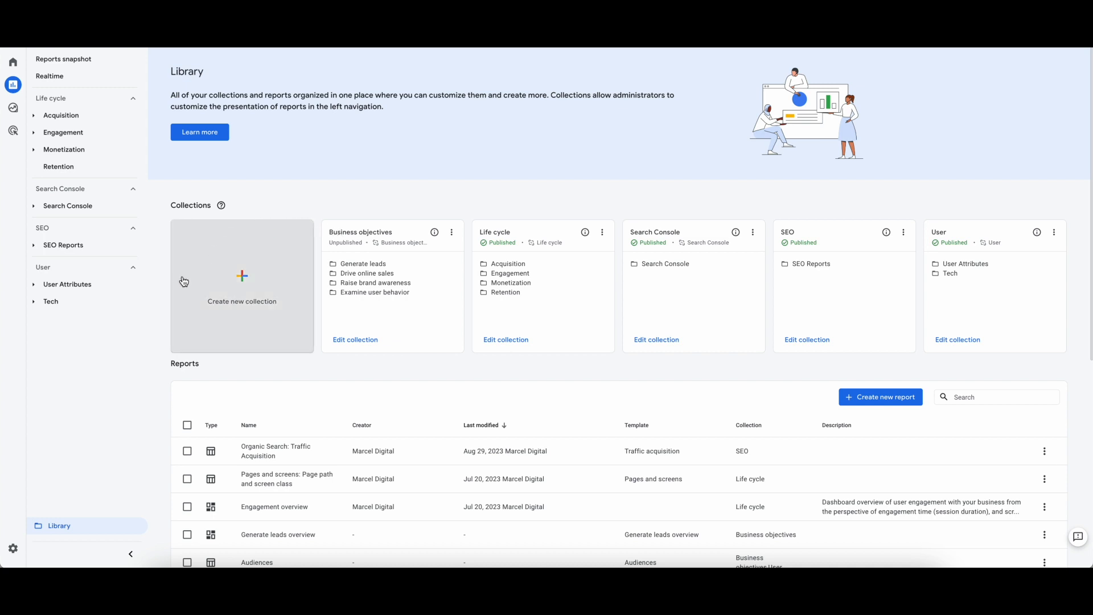
left_click(131, 248)
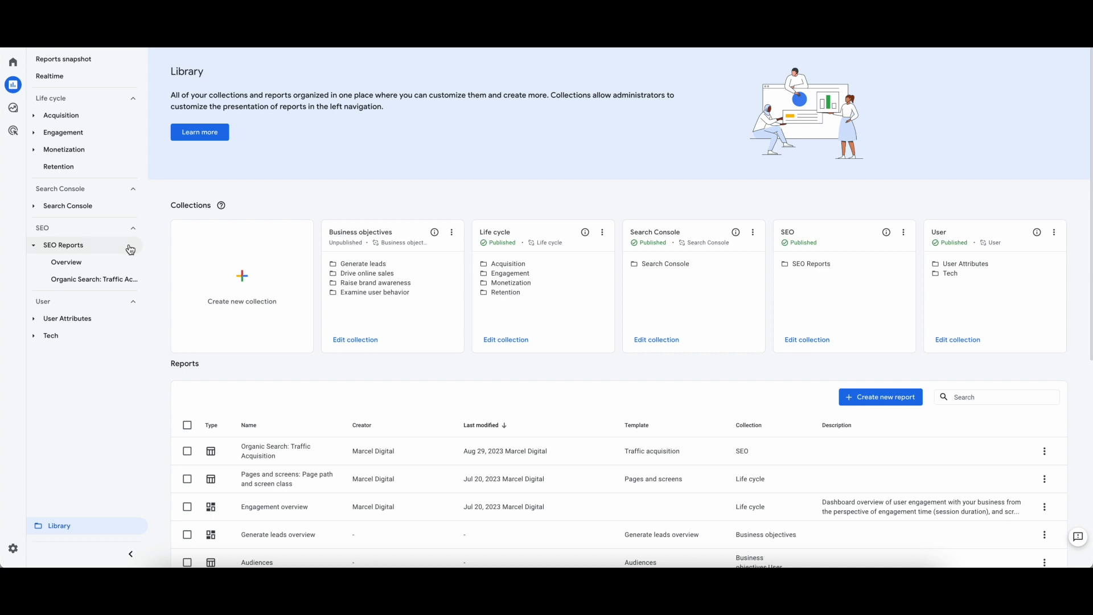
left_click(126, 286)
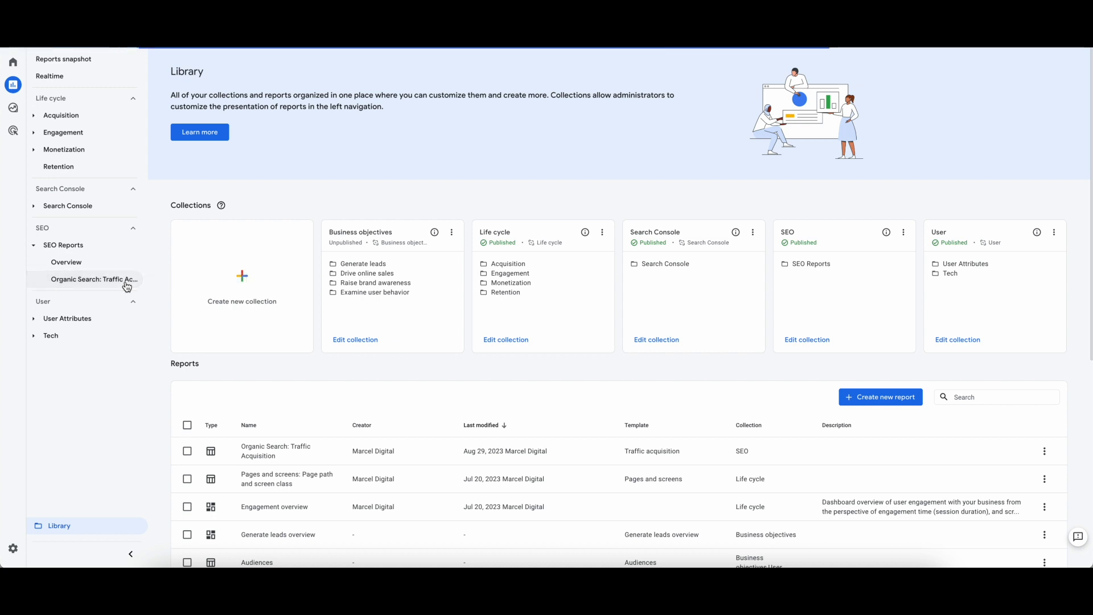